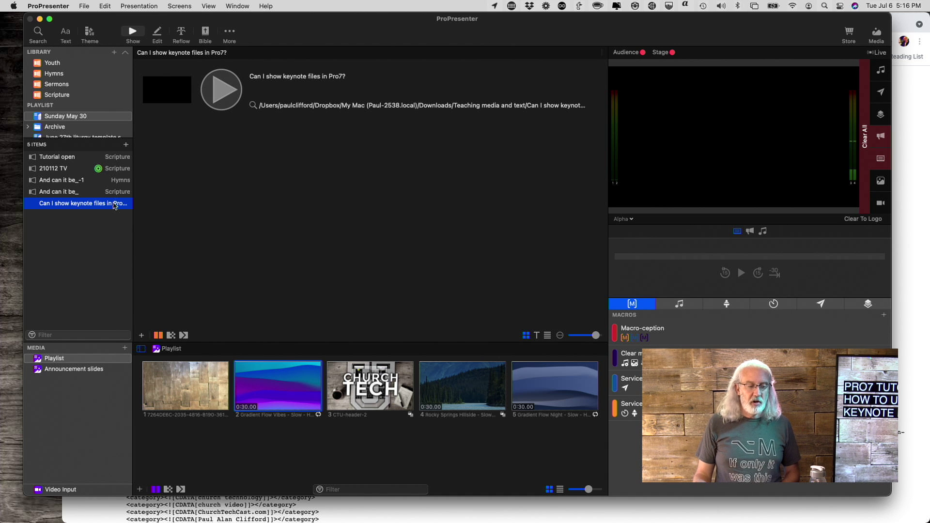
Step: Show the first slide of the And can it be_ playlist item live, followed by its slide 10
{"action": "left_click", "coordinate": [86, 193]}
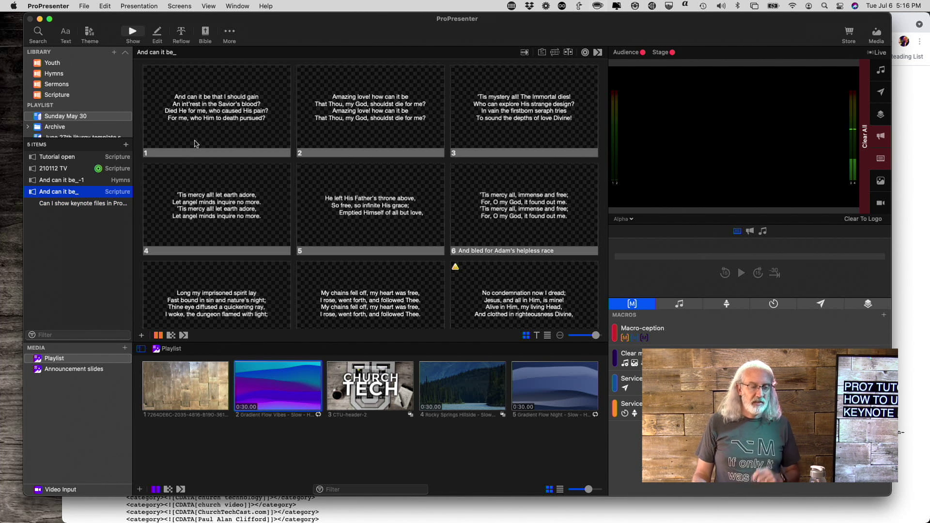
{"action": "left_click", "coordinate": [204, 117]}
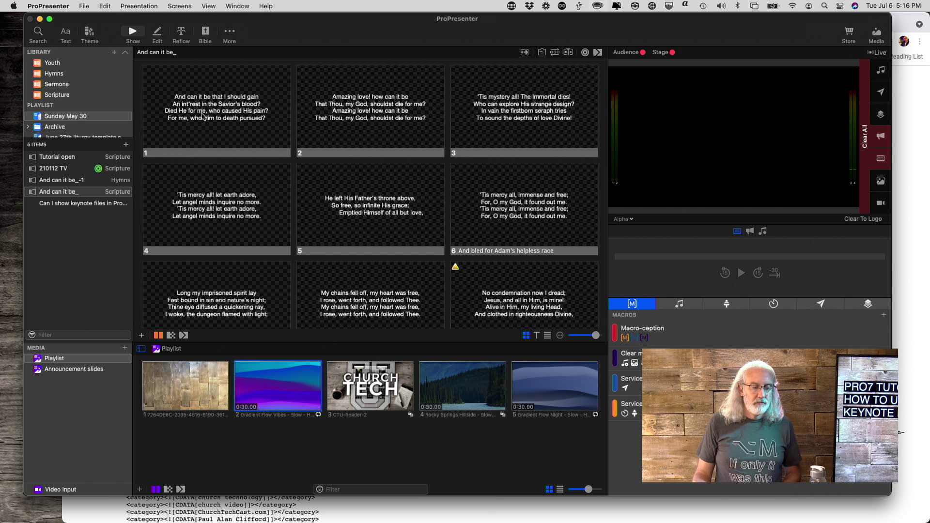
{"action": "scroll", "coordinate": [213, 192], "scroll_direction": "down", "scroll_amount": 10}
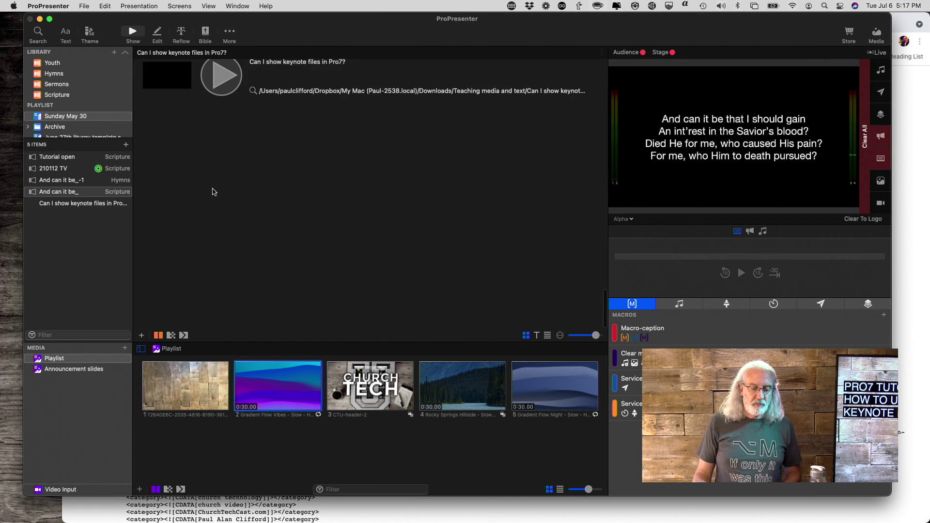
{"action": "scroll", "coordinate": [213, 191], "scroll_direction": "up", "scroll_amount": 4}
{"action": "left_click", "coordinate": [225, 114]}
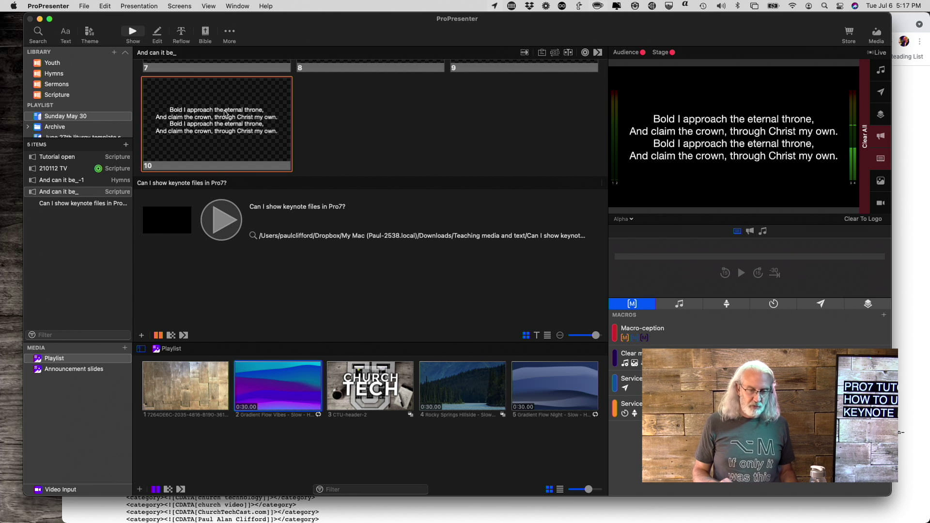
Step: Return from Keynote to ProPresenter and toggle the audience screen on and off to check the live lyric slide
{"action": "key", "text": "super+1"}
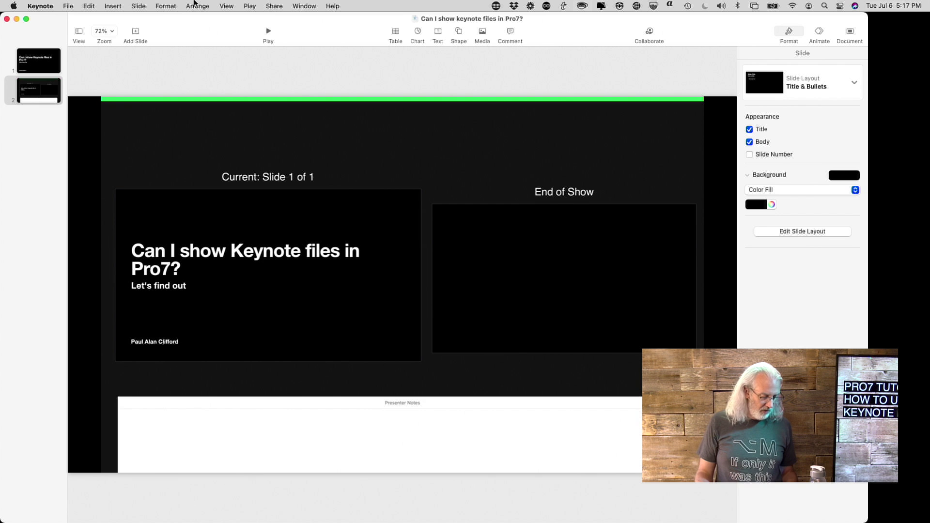
{"action": "key", "text": "super+Tab"}
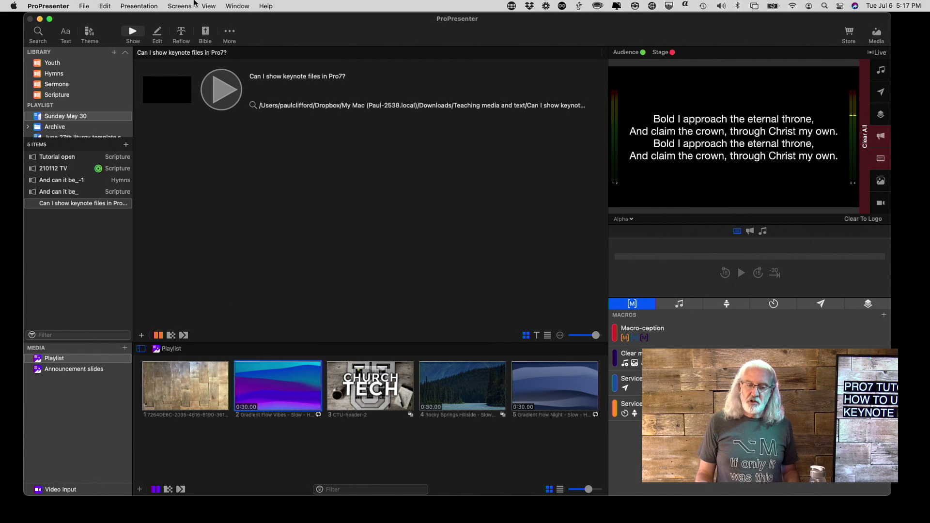
{"action": "key", "text": "super+1"}
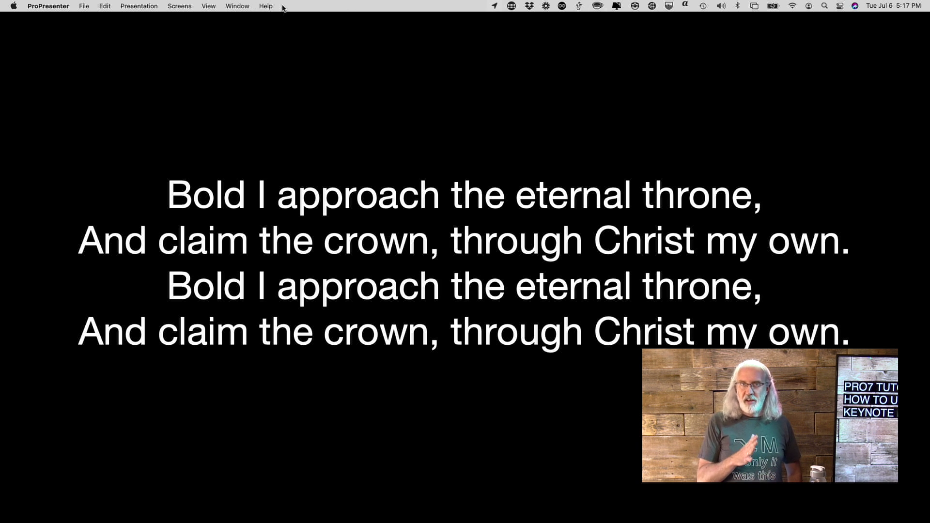
{"action": "key", "text": "super+1"}
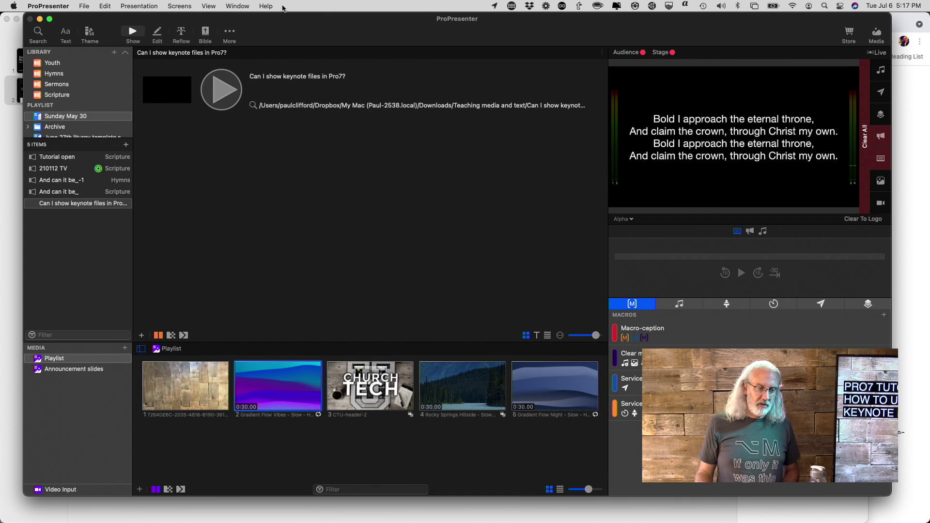
Step: Open the Screens preferences and turn Show Keynote & PowerPoint screens off and back on, checking the audience output
{"action": "left_click", "coordinate": [53, 3]}
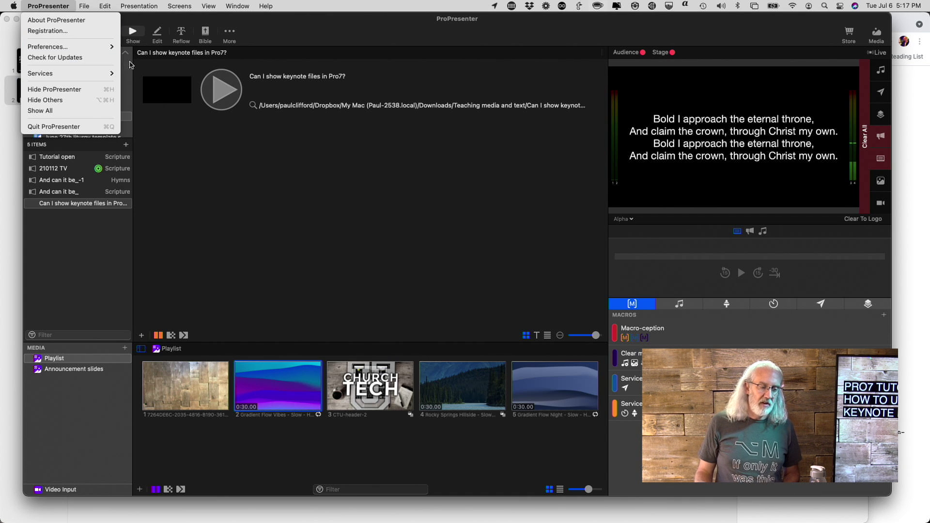
{"action": "mouse_move", "coordinate": [108, 44]}
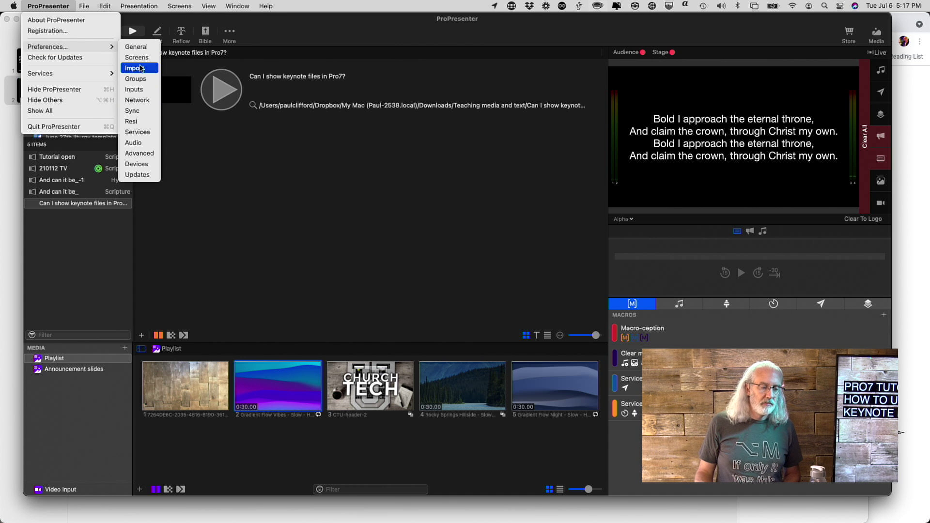
{"action": "left_click", "coordinate": [140, 57]}
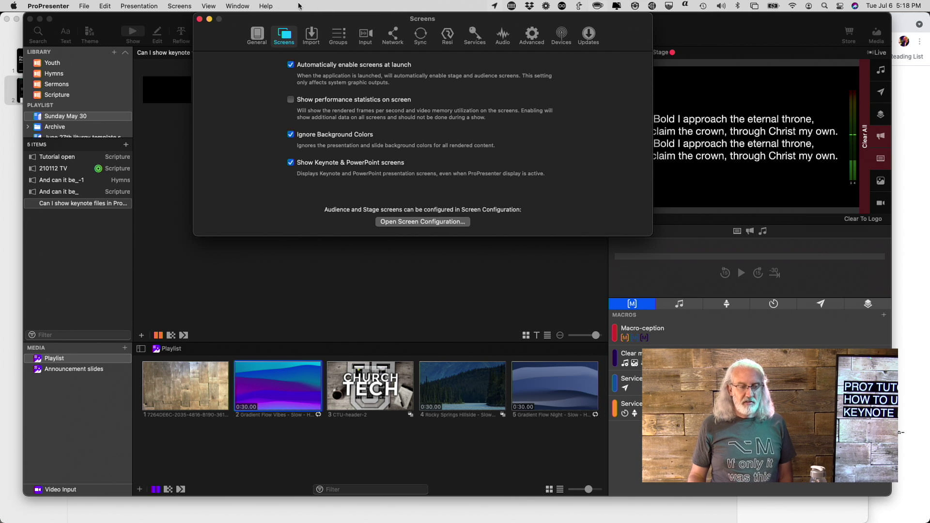
{"action": "left_click", "coordinate": [290, 163]}
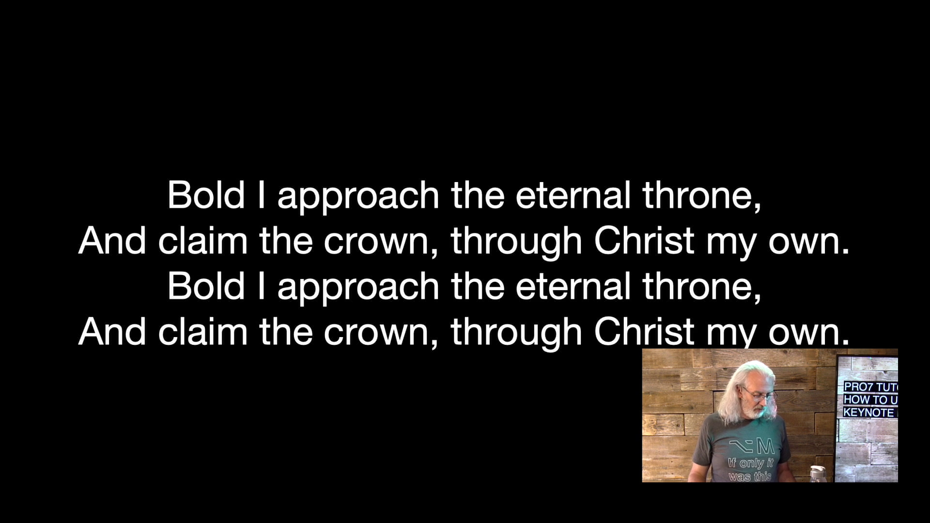
{"action": "key", "text": "Escape"}
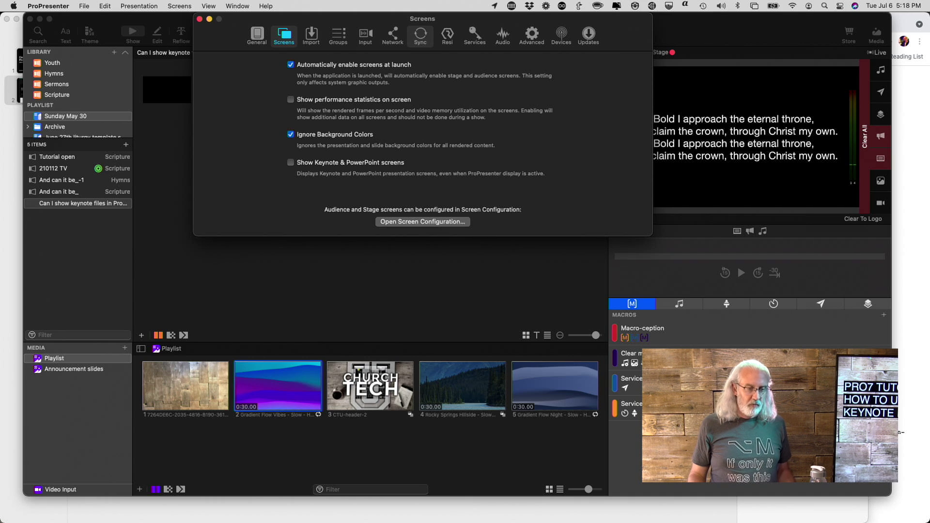
{"action": "left_click", "coordinate": [291, 162]}
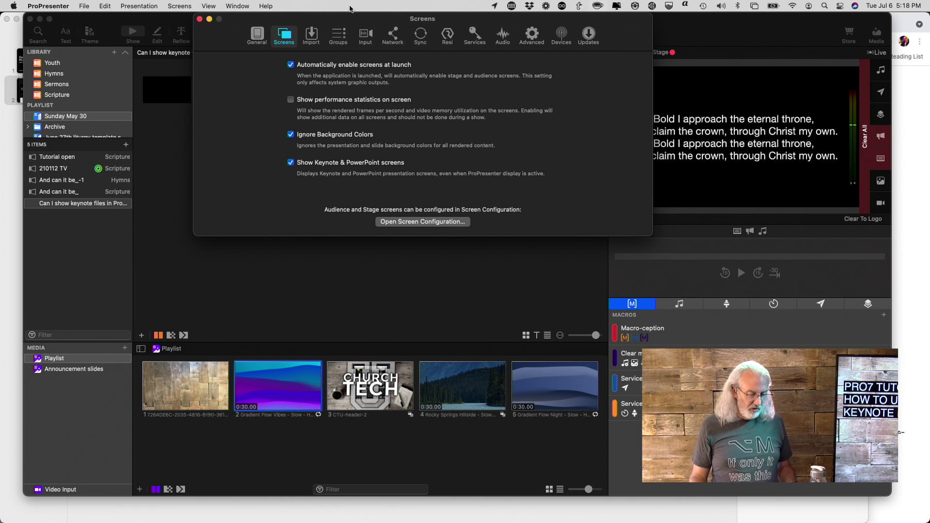
Step: Switch to System Preferences, turn the Mission Control option Displays have separate Spaces off and back on, and close the window
{"action": "key", "text": "super+Tab"}
{"action": "key", "text": "super+Tab"}
{"action": "key", "text": "super+Tab"}
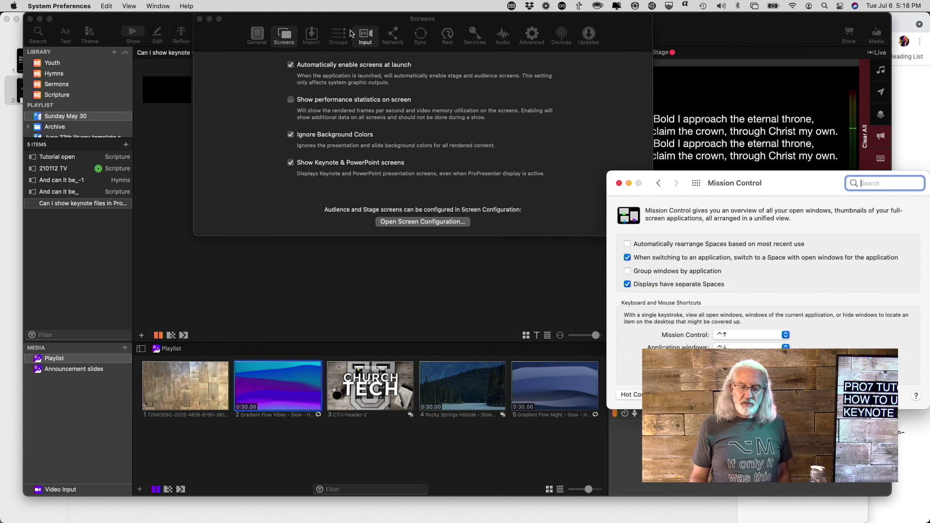
{"action": "left_click_drag", "start_coordinate": [812, 192], "coordinate": [443, 103]}
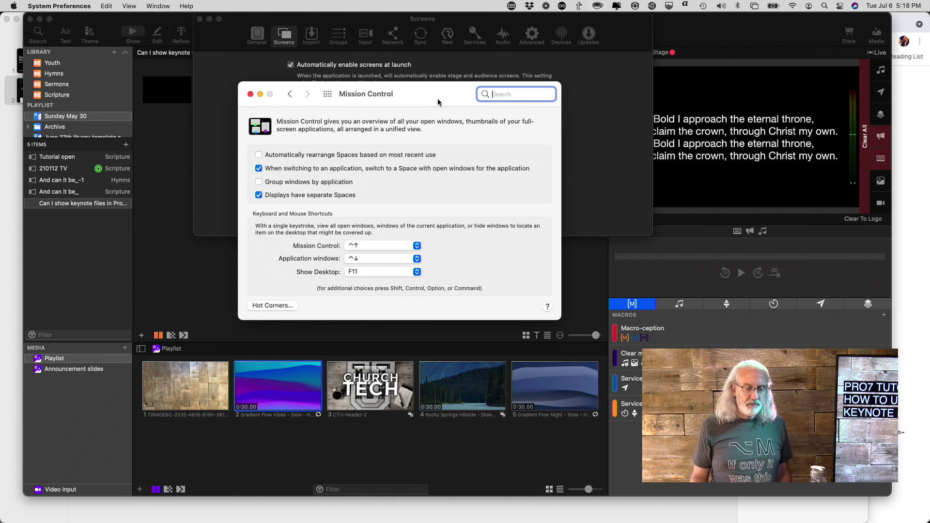
{"action": "left_click", "coordinate": [258, 195]}
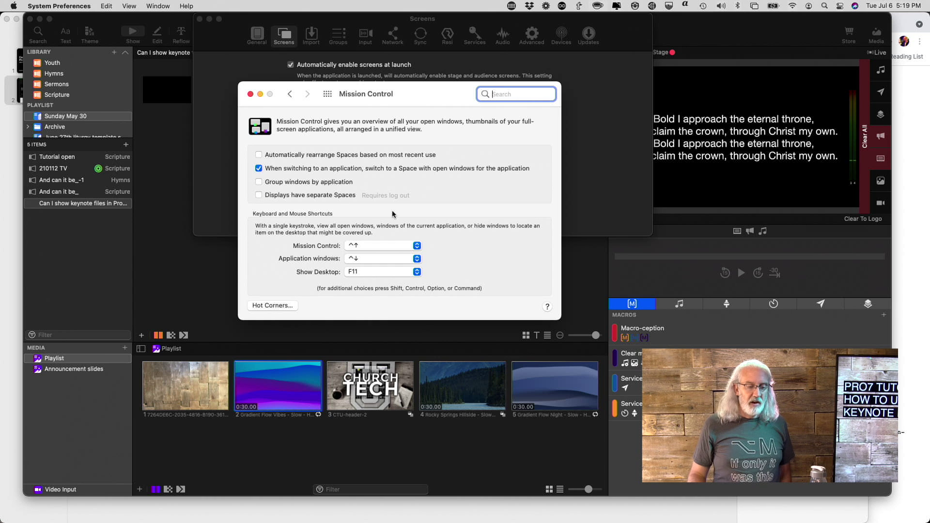
{"action": "left_click", "coordinate": [258, 195]}
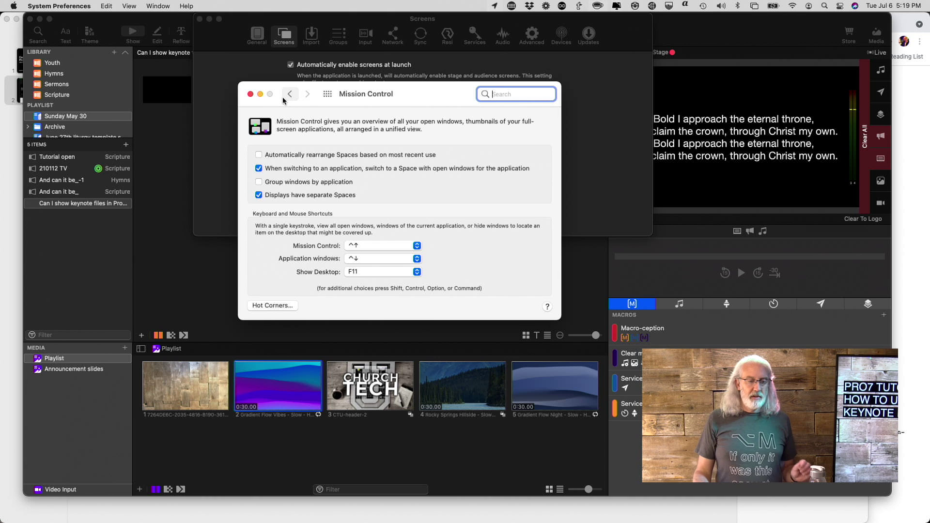
{"action": "left_click", "coordinate": [250, 94]}
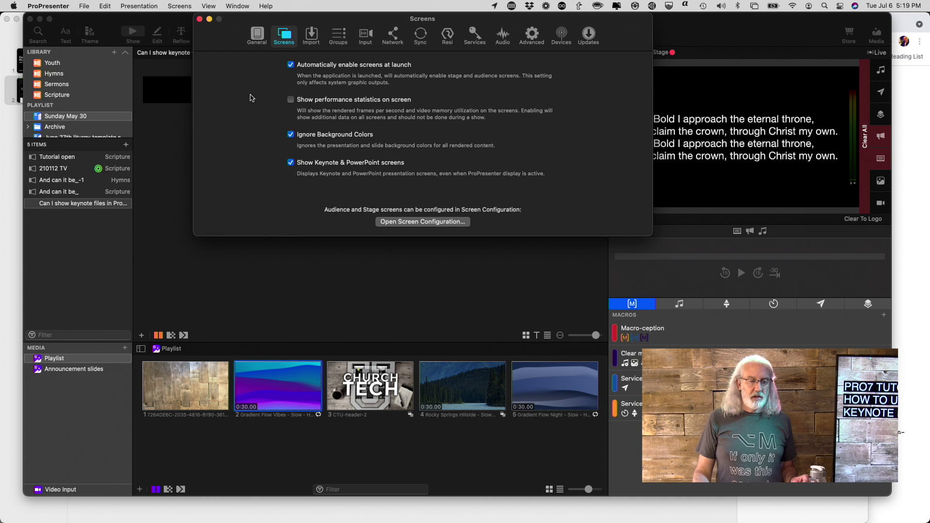
Step: Close the Screens preferences and play the Can I show keynote files in Pro7? item full screen
{"action": "left_click", "coordinate": [199, 19]}
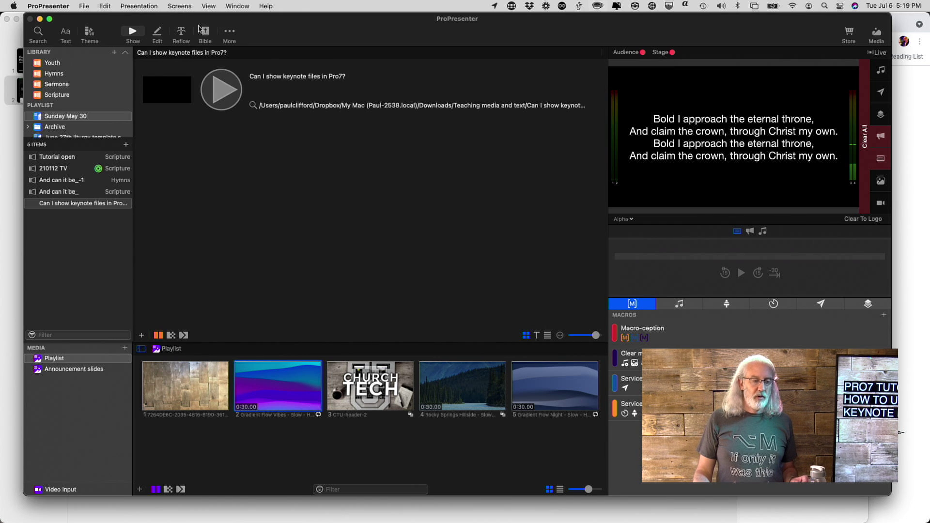
{"action": "left_click", "coordinate": [229, 93]}
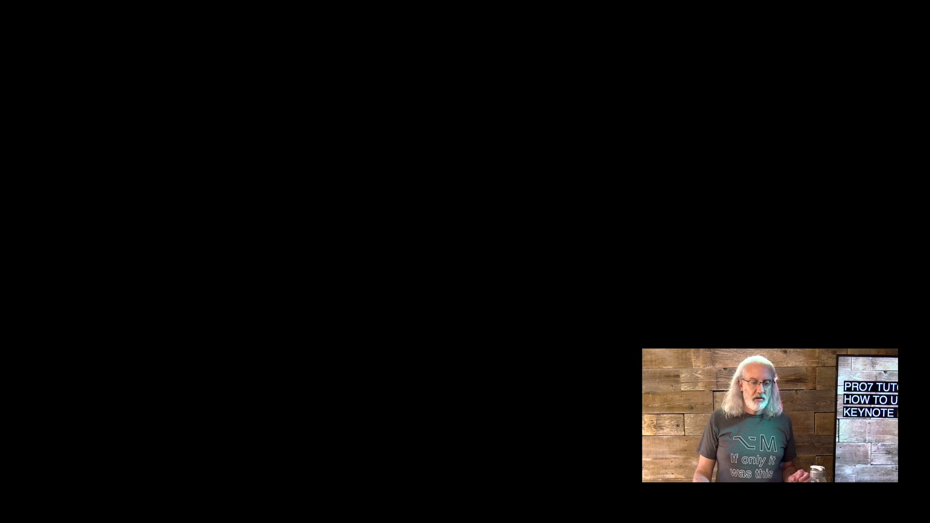
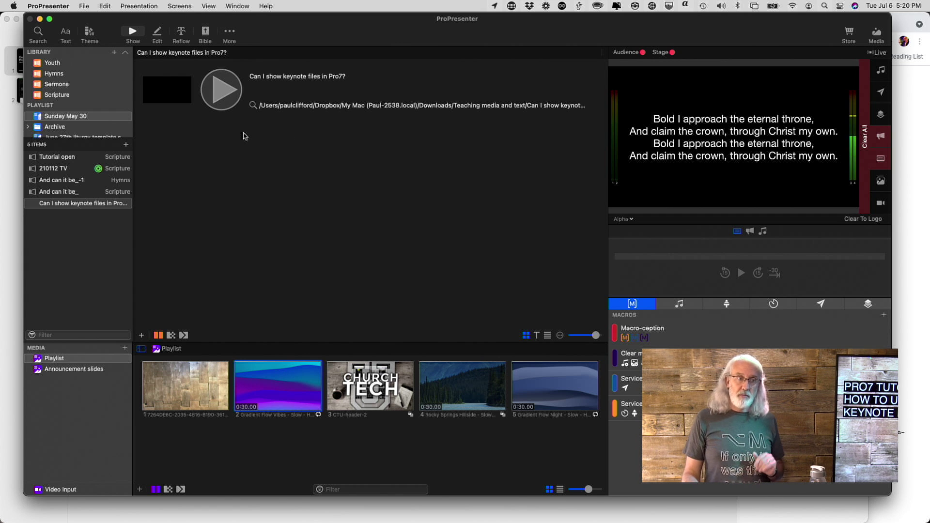
Step: Switch to Keynote and set up an image export of all slides as JPEG (High Quality), proceeding to the save location
{"action": "left_click", "coordinate": [16, 221]}
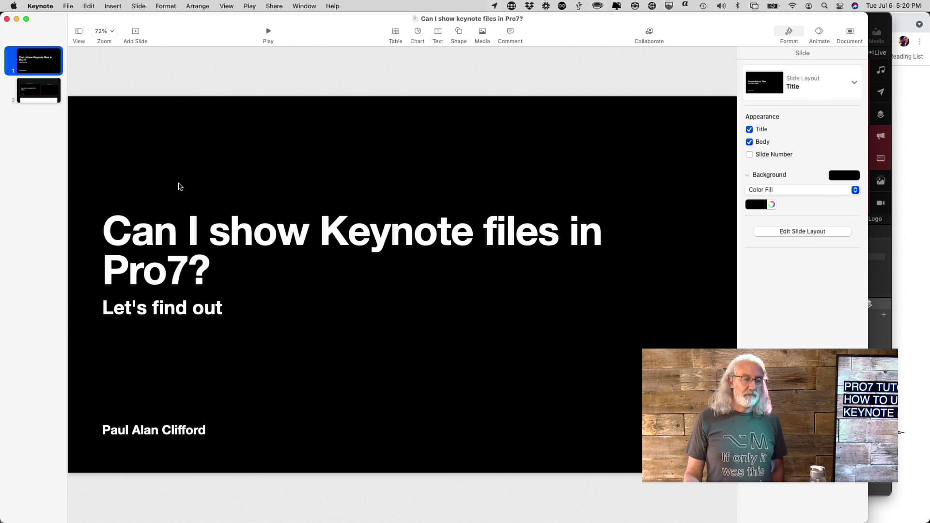
{"action": "left_click", "coordinate": [70, 5]}
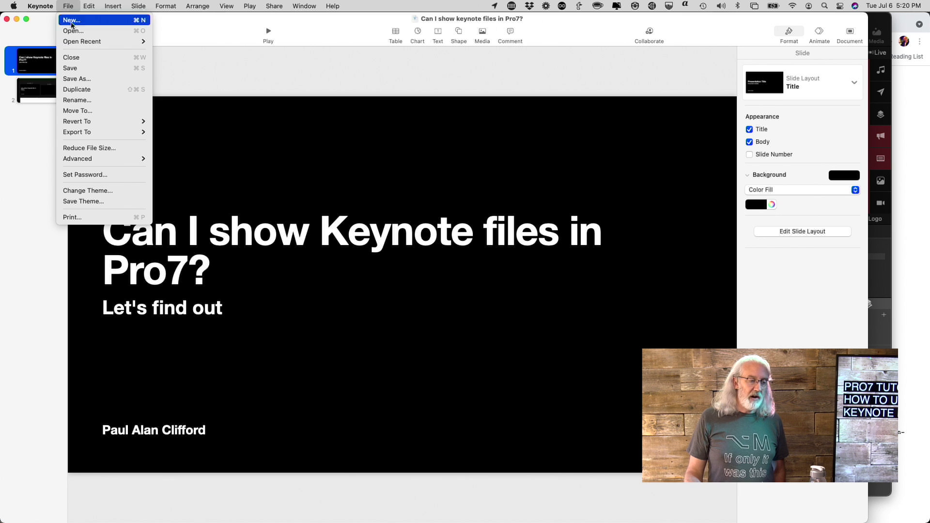
{"action": "mouse_move", "coordinate": [86, 134]}
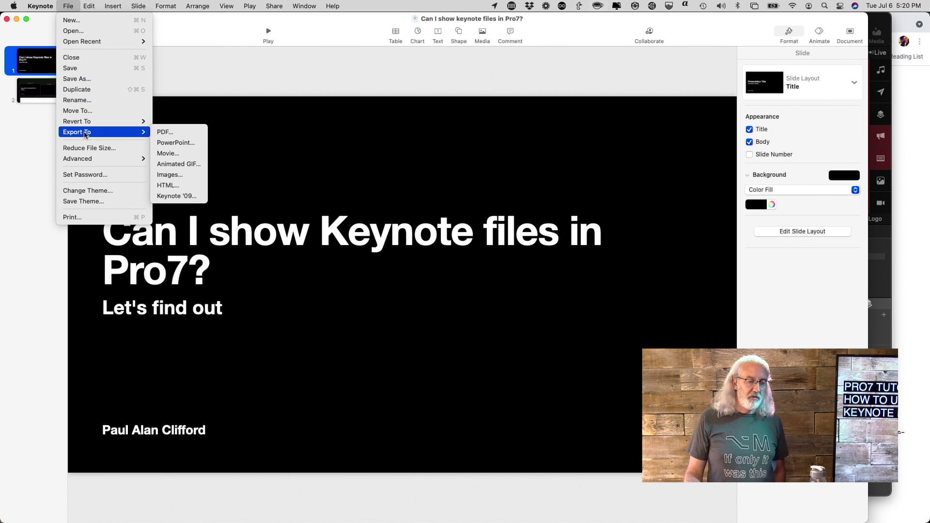
{"action": "left_click", "coordinate": [171, 175]}
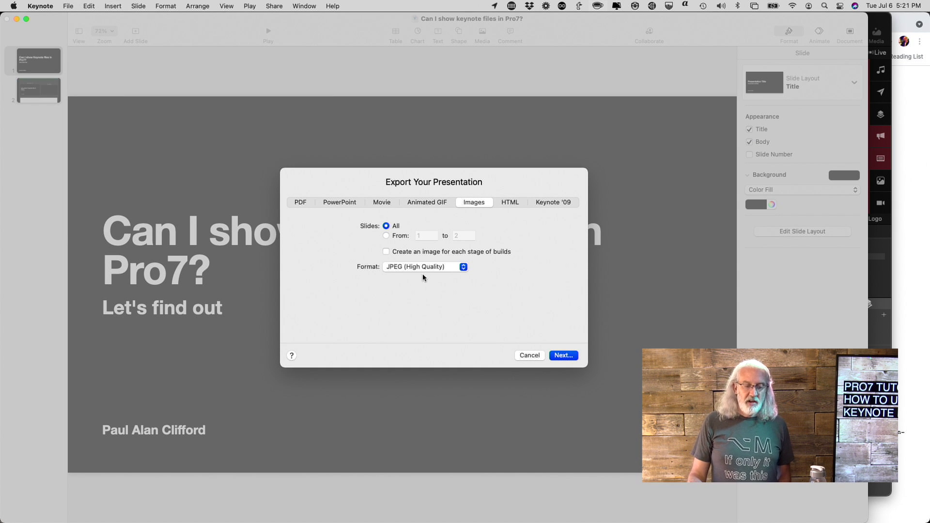
{"action": "left_click", "coordinate": [464, 267]}
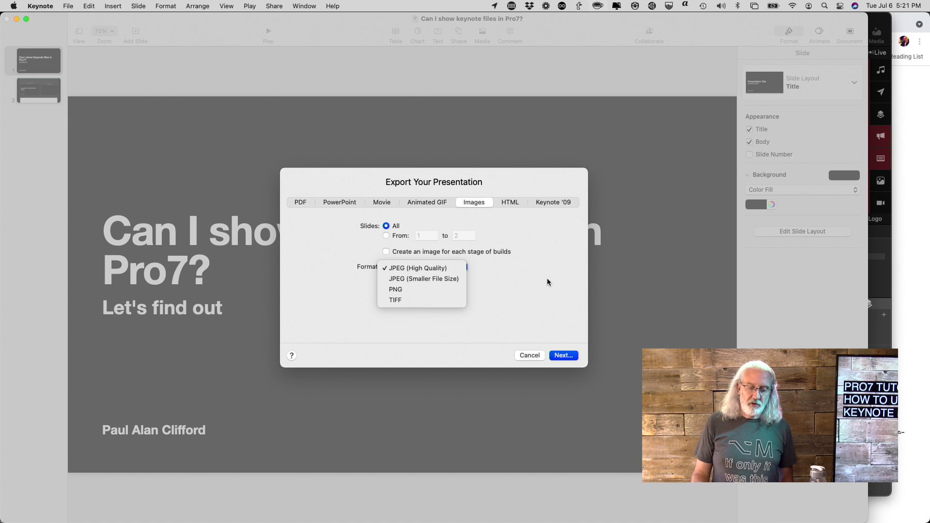
{"action": "left_click", "coordinate": [549, 311]}
{"action": "left_click", "coordinate": [561, 357]}
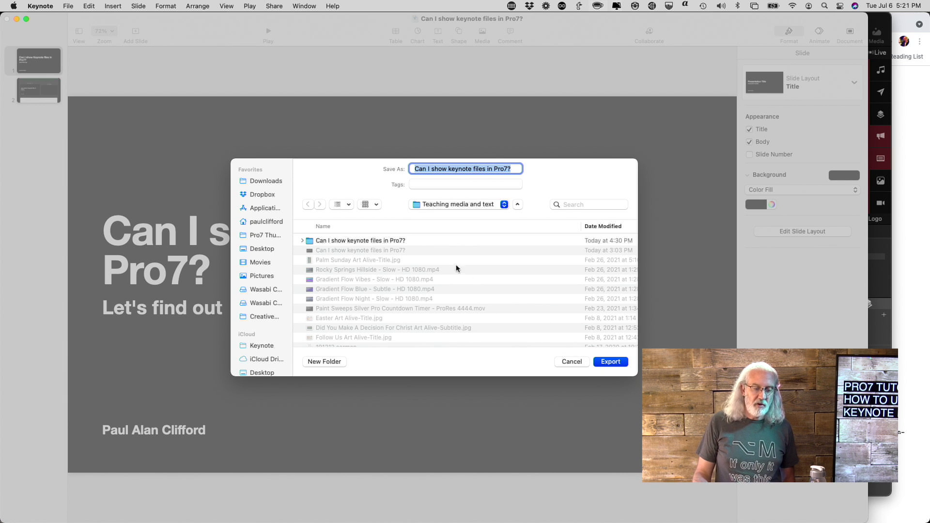
Step: Expand the Can I show keynote files in Pro7? folder to examine its exported images, and cancel the export
{"action": "left_click", "coordinate": [374, 241]}
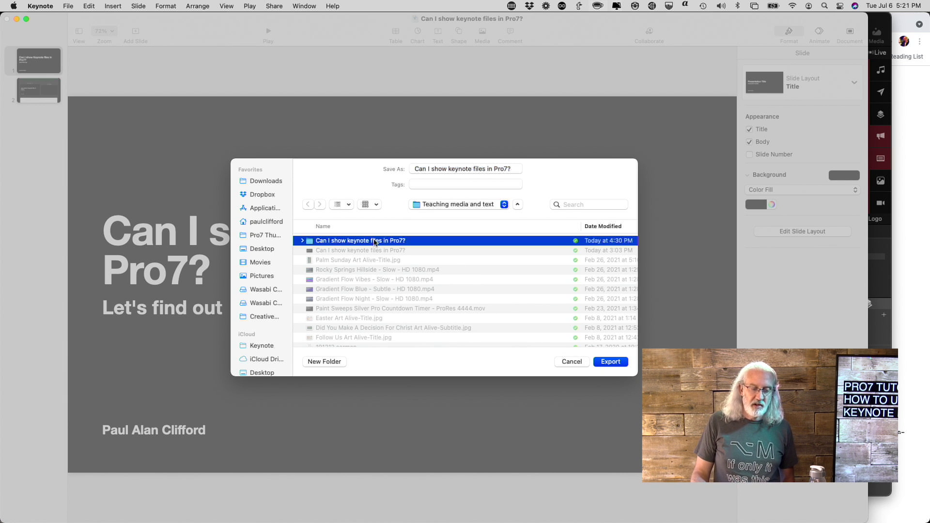
{"action": "left_click", "coordinate": [304, 240]}
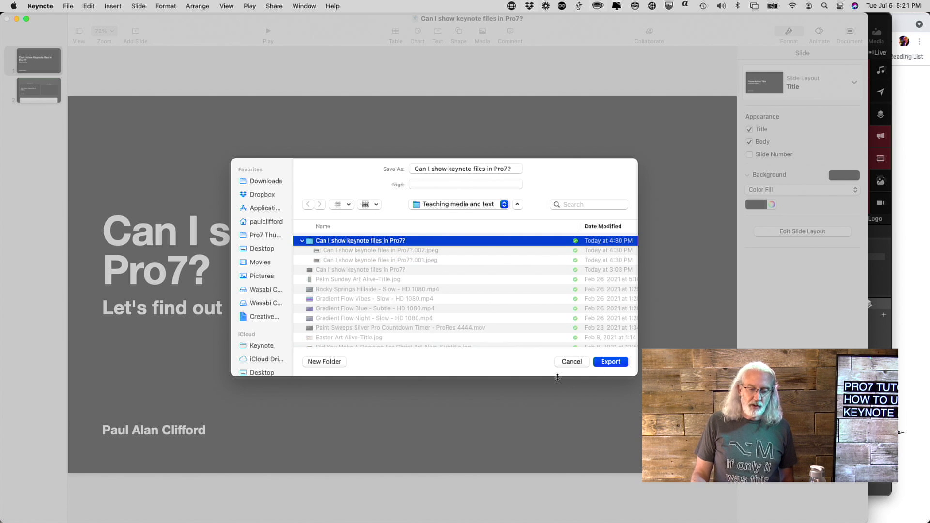
{"action": "left_click", "coordinate": [570, 361]}
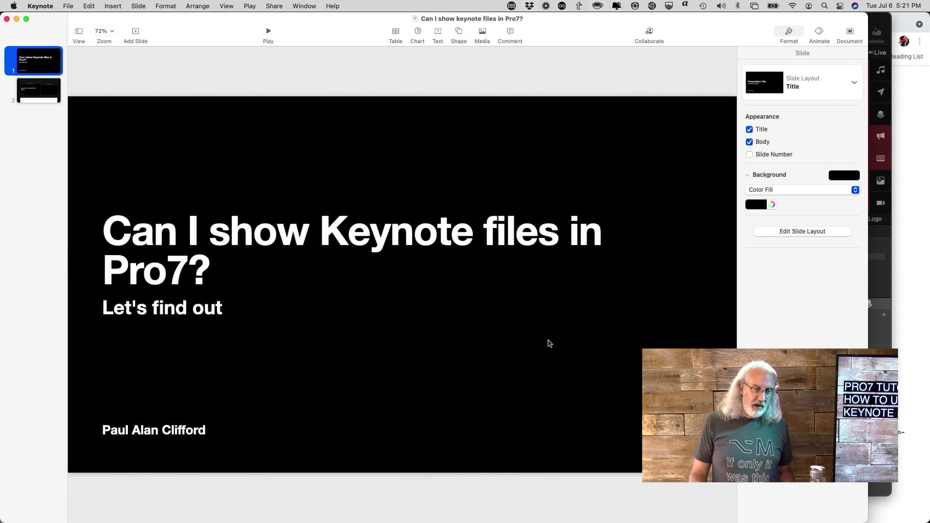
Step: Hide Keynote and return to ProPresenter
{"action": "key", "text": "super+h"}
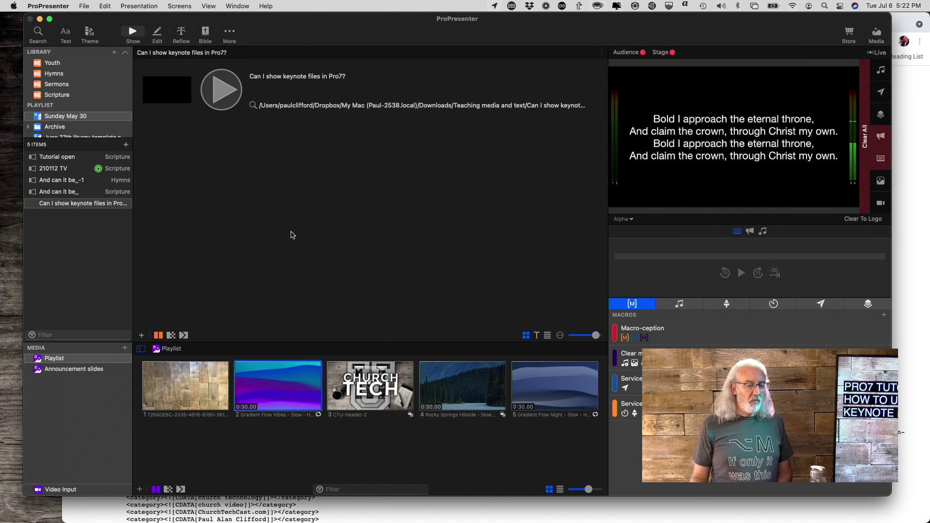
{"action": "left_click", "coordinate": [115, 53]}
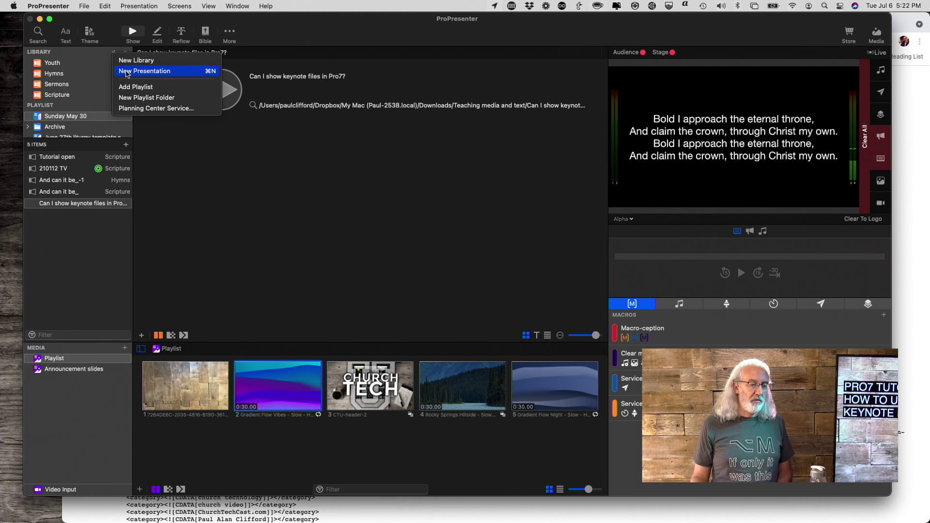
{"action": "left_click", "coordinate": [127, 72]}
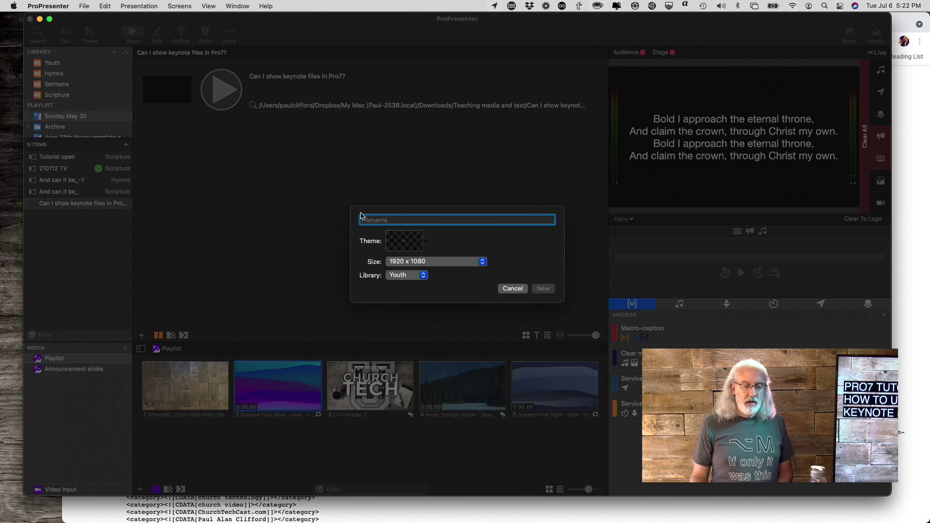
{"action": "type", "text": "k"}
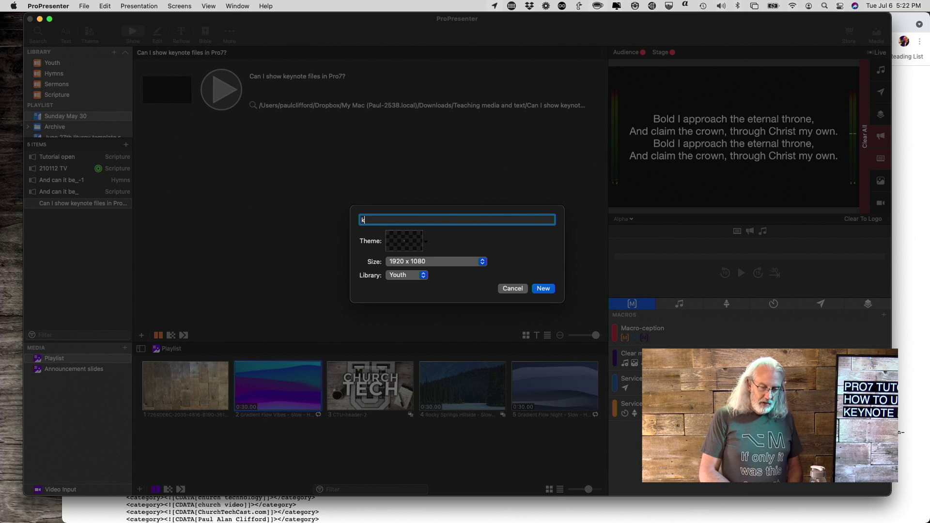
{"action": "type", "text": "eynote files"}
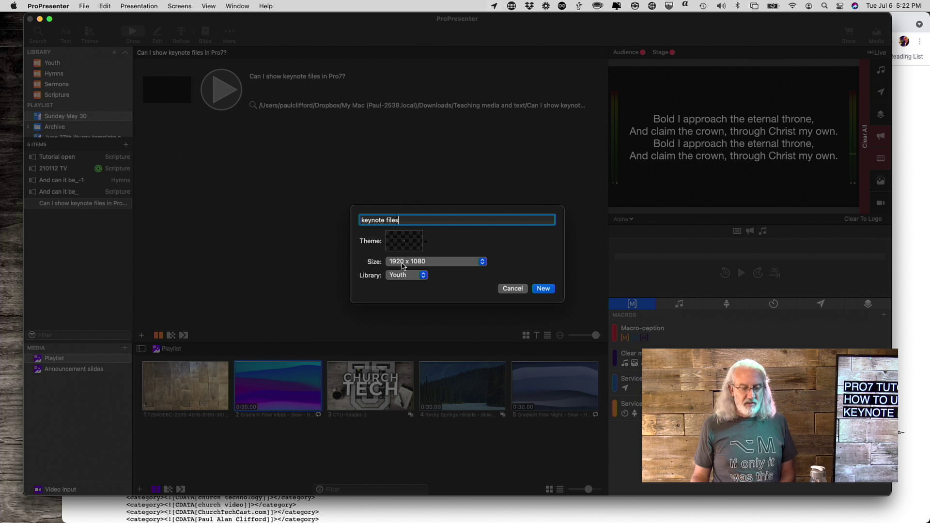
{"action": "left_click", "coordinate": [424, 276]}
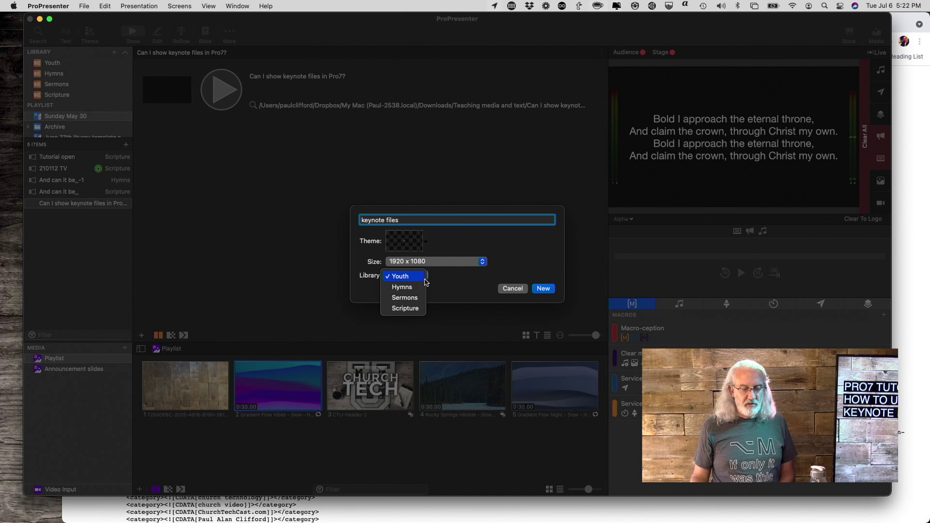
{"action": "left_click", "coordinate": [425, 299]}
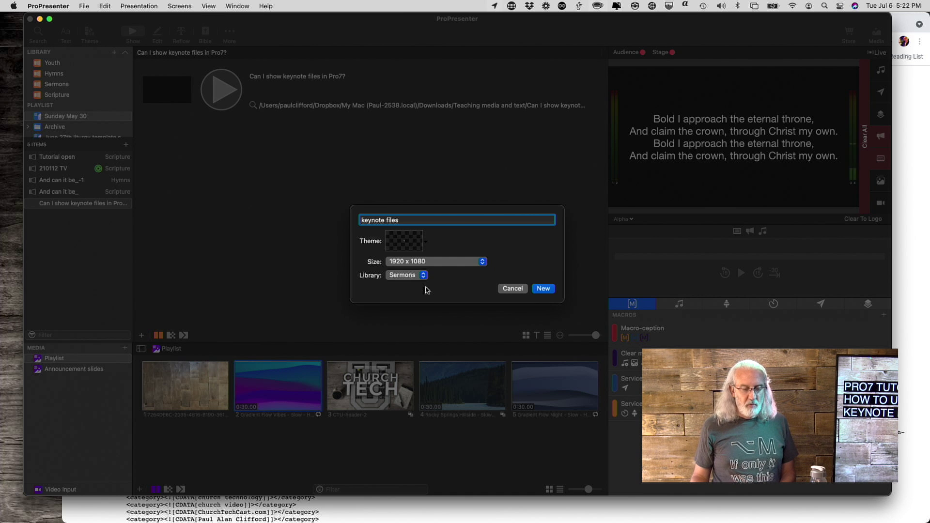
{"action": "left_click", "coordinate": [512, 292]}
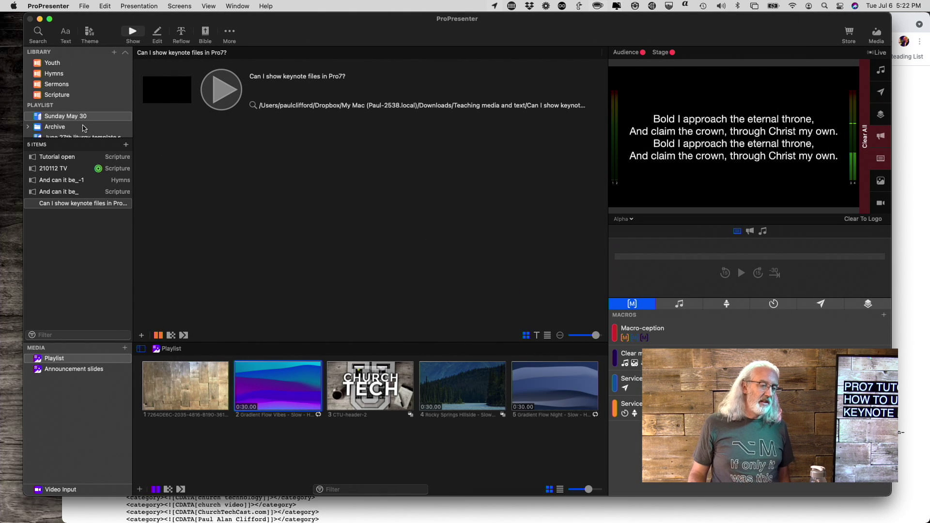
Step: Open the Pastor's keynote presentation from the Sermons library
{"action": "left_click", "coordinate": [65, 85]}
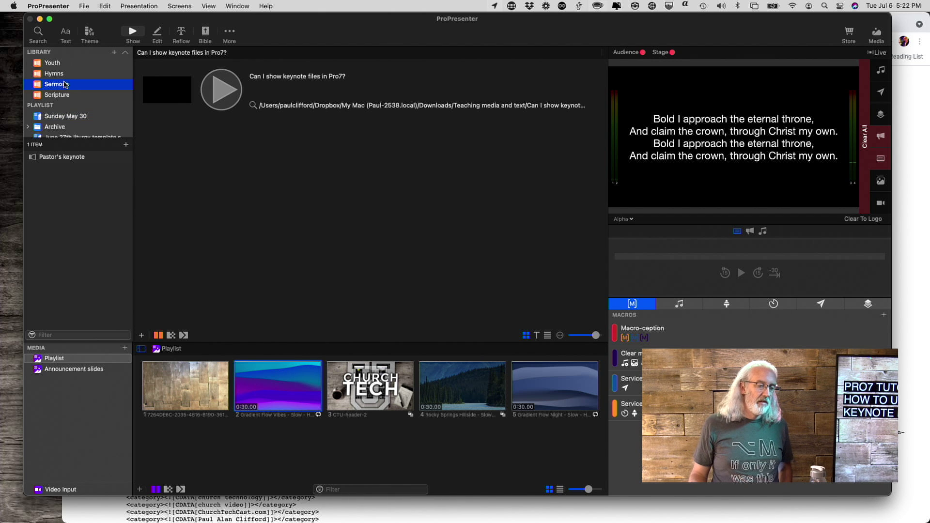
{"action": "left_click", "coordinate": [47, 157]}
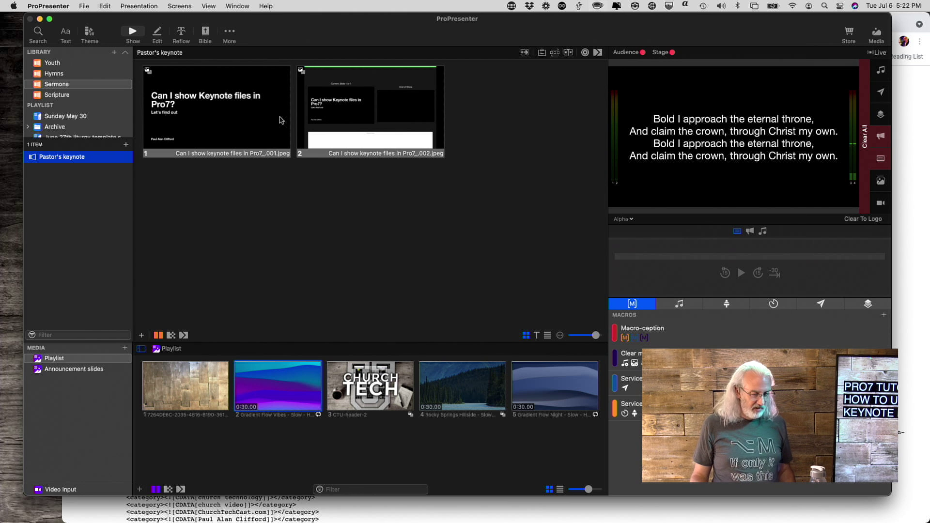
Step: Switch to Finder and open the Teaching media and text folder inside Downloads in a new window
{"action": "key", "text": "super+Tab"}
{"action": "key", "text": "super+Tab"}
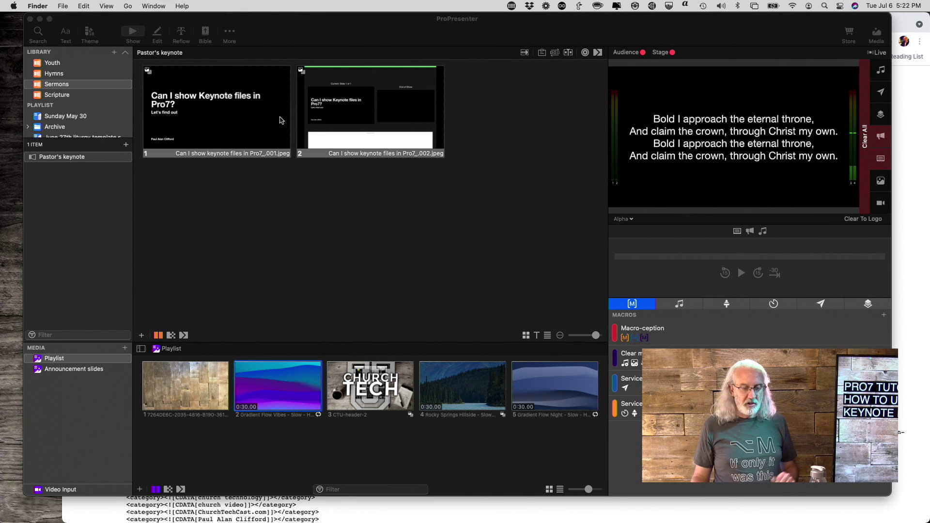
{"action": "key", "text": "super+n"}
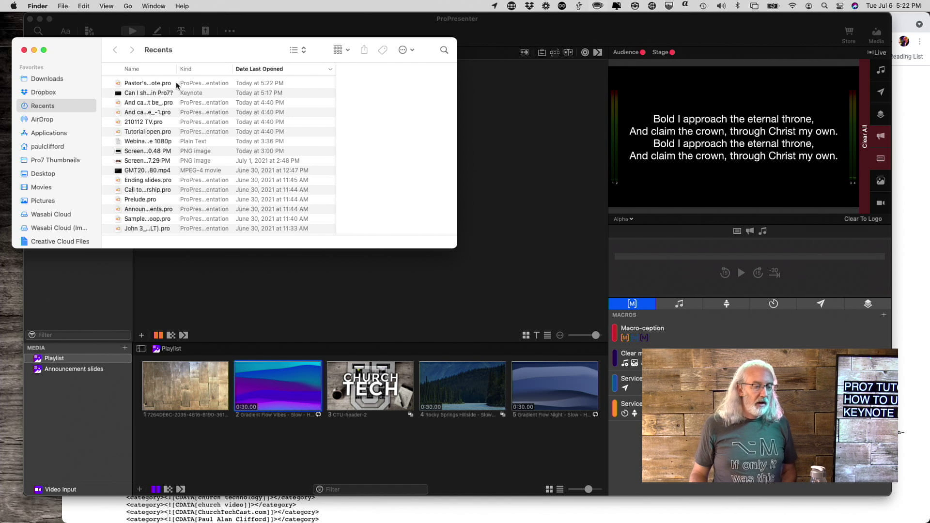
{"action": "scroll", "coordinate": [80, 150], "scroll_direction": "down", "scroll_amount": 3}
{"action": "scroll", "coordinate": [76, 152], "scroll_direction": "up", "scroll_amount": 3}
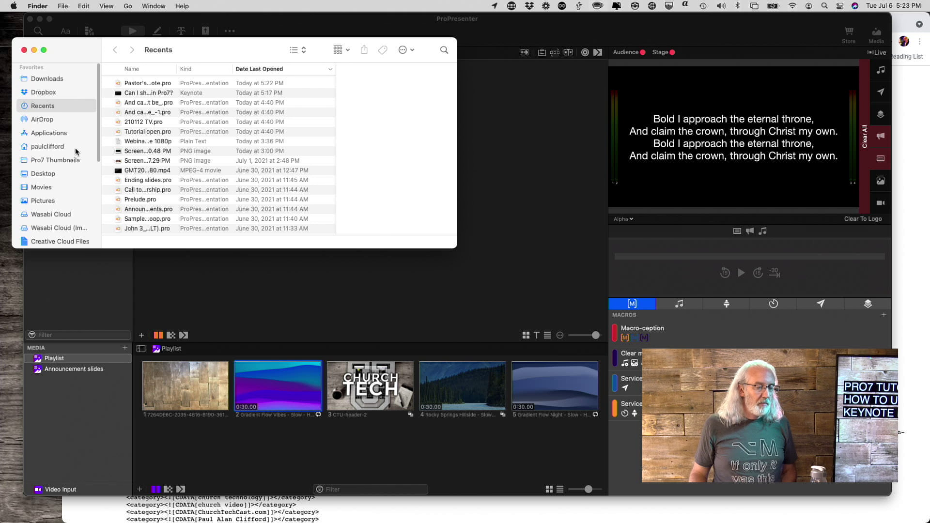
{"action": "left_click", "coordinate": [63, 79]}
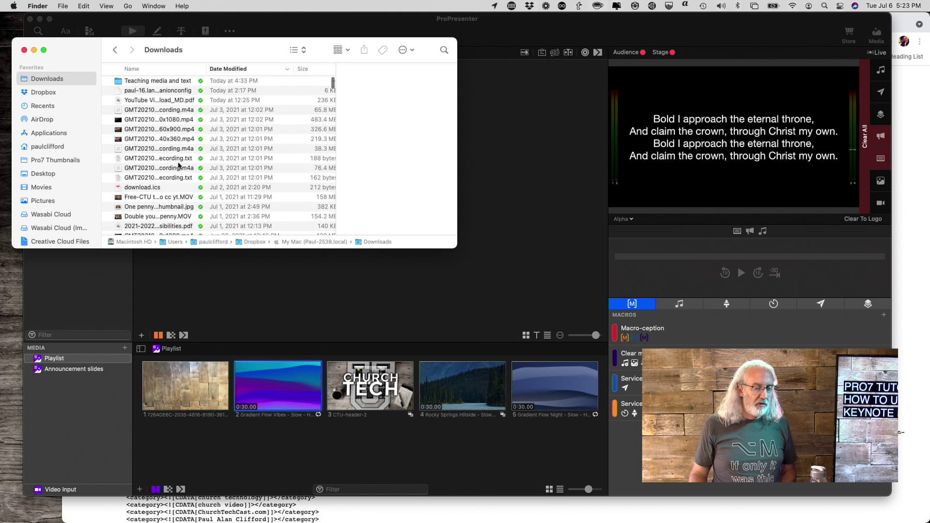
{"action": "double_click", "coordinate": [163, 81]}
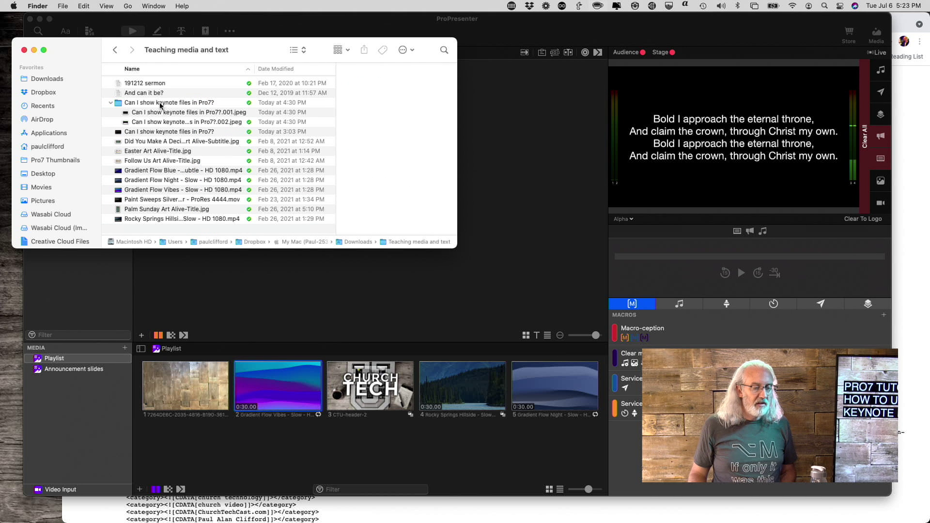
Step: Select both JPEG images in the Can I show keynote files in Pro7? folder and move the Finder window clear of the ProPresenter slides
{"action": "left_click", "coordinate": [161, 105]}
{"action": "left_click", "coordinate": [111, 103]}
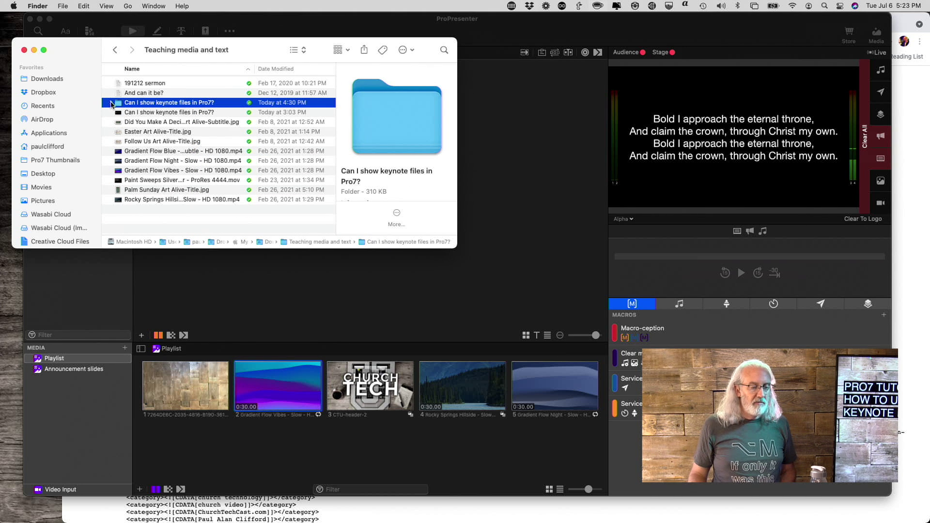
{"action": "left_click", "coordinate": [110, 103]}
{"action": "left_click", "coordinate": [138, 113]}
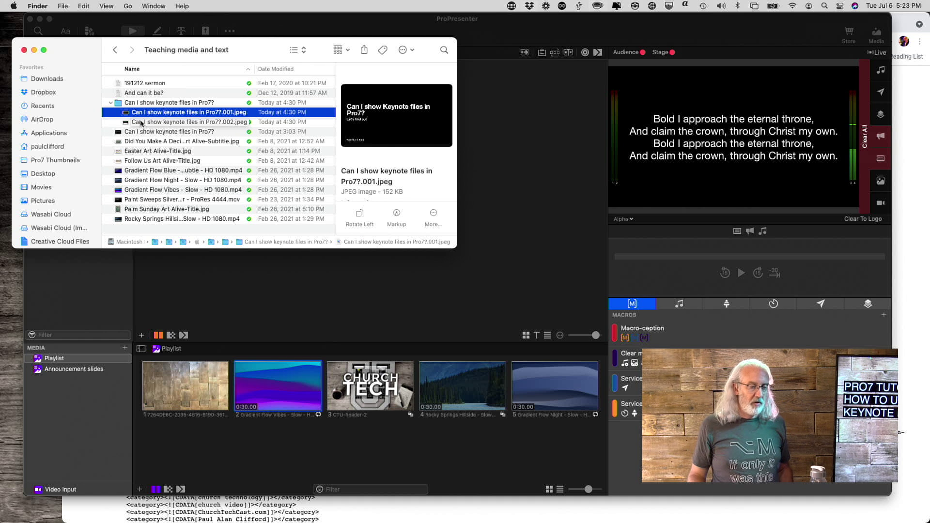
{"action": "left_click", "coordinate": [141, 122], "text": "shift"}
{"action": "left_click_drag", "start_coordinate": [141, 122], "coordinate": [119, 114]}
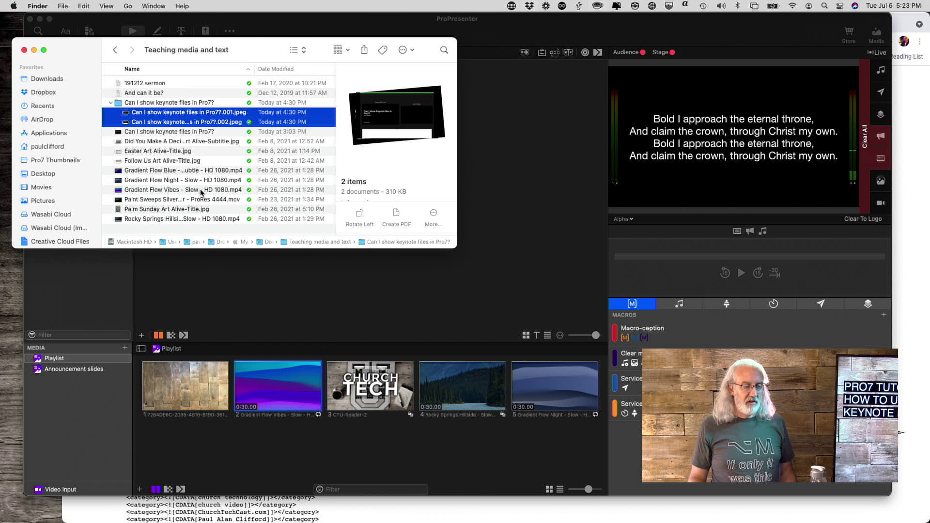
{"action": "left_click_drag", "start_coordinate": [223, 203], "coordinate": [206, 161]}
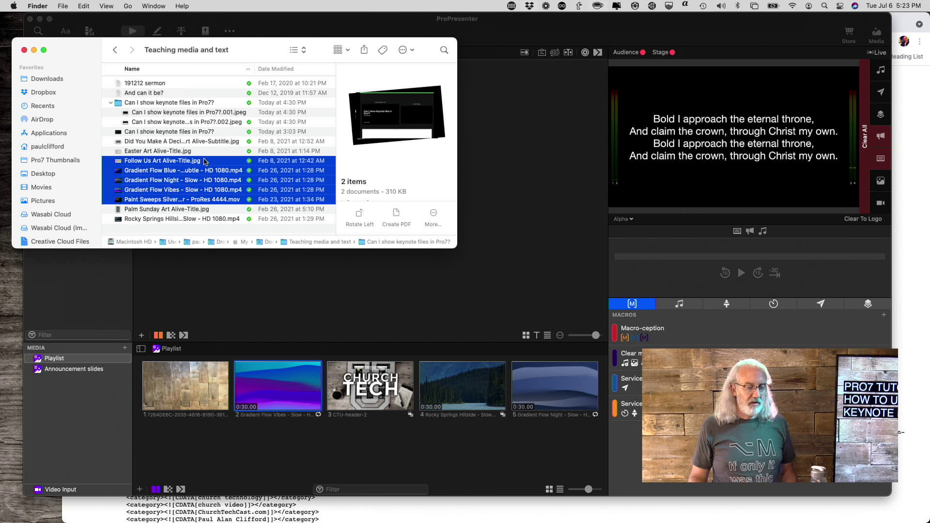
{"action": "left_click", "coordinate": [179, 115]}
{"action": "left_click", "coordinate": [179, 122], "text": "shift"}
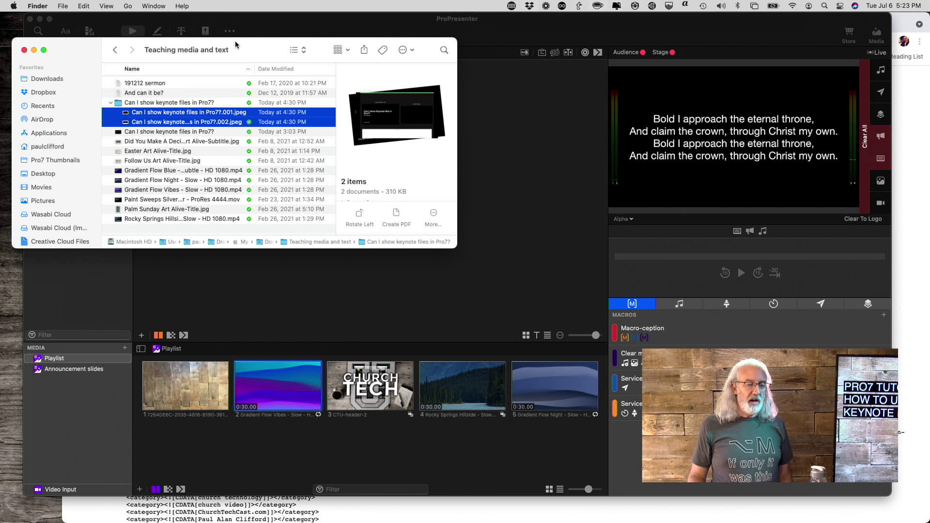
{"action": "left_click_drag", "start_coordinate": [197, 118], "coordinate": [265, 117]}
{"action": "left_click_drag", "start_coordinate": [254, 47], "coordinate": [877, 172]}
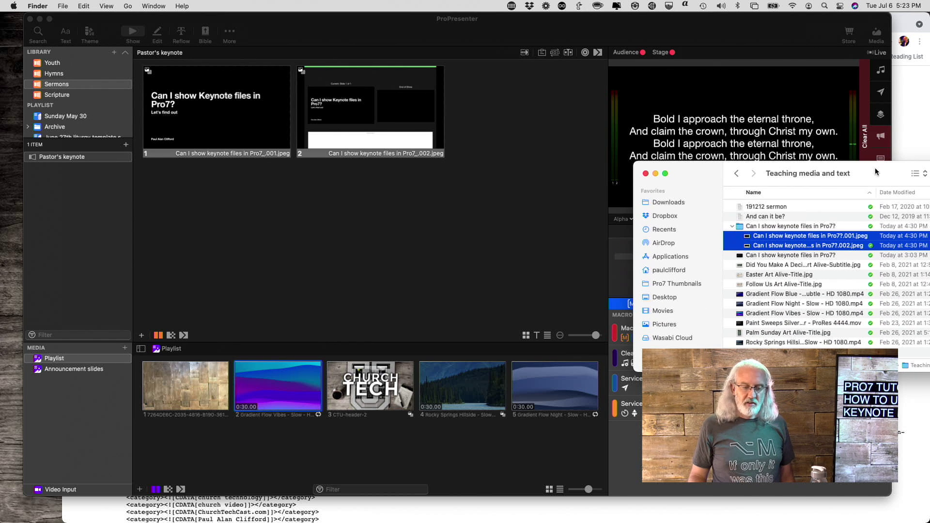
Step: Add the two selected JPEG images after slide 2 of the Pastor's keynote presentation, using the existing media files
{"action": "left_click_drag", "start_coordinate": [829, 239], "coordinate": [406, 93]}
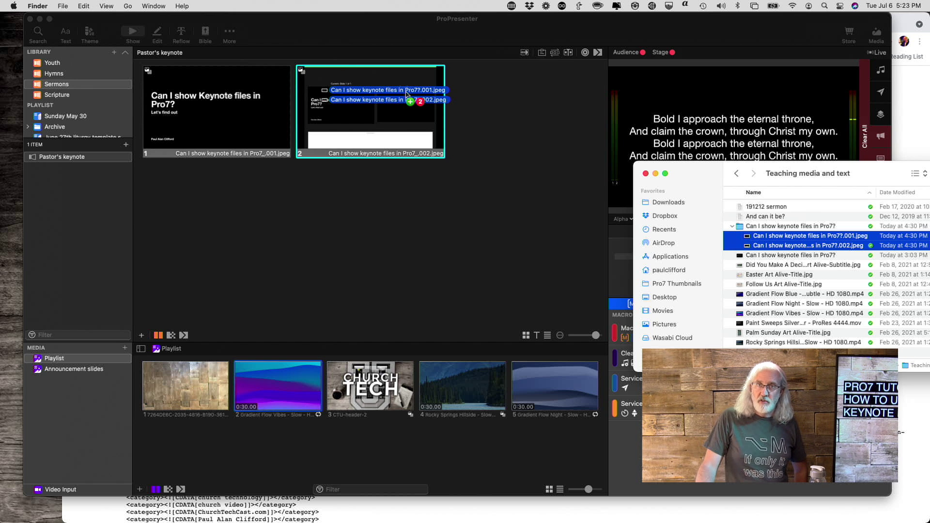
{"action": "left_click_drag", "start_coordinate": [406, 94], "coordinate": [465, 115]}
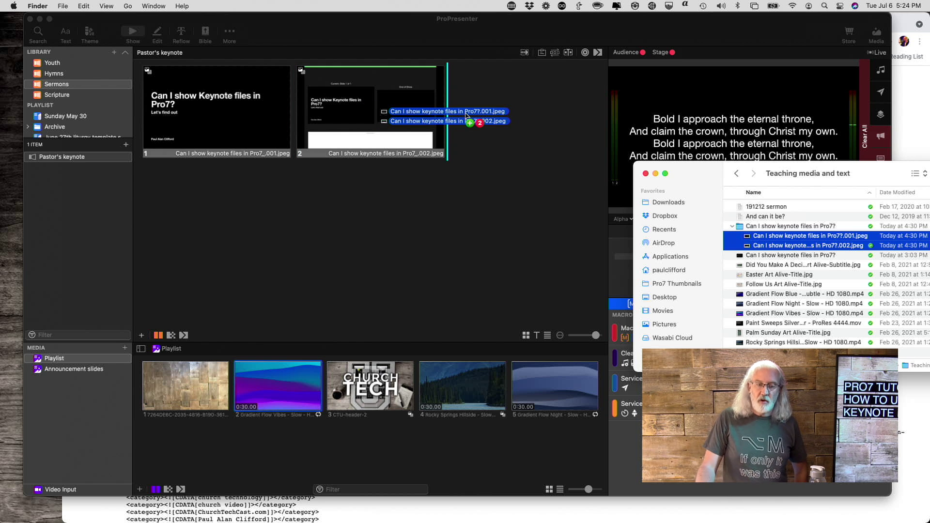
{"action": "left_click_drag", "start_coordinate": [466, 114], "coordinate": [466, 115]}
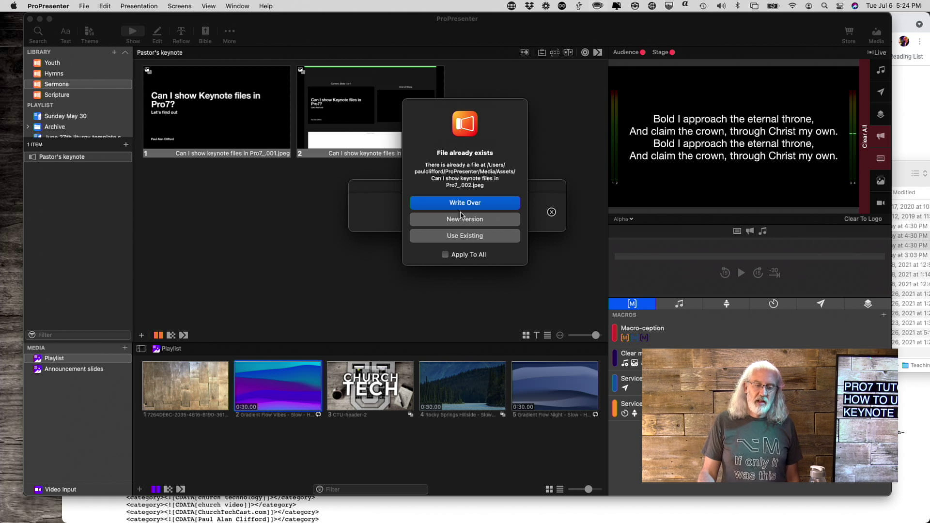
{"action": "left_click", "coordinate": [460, 235]}
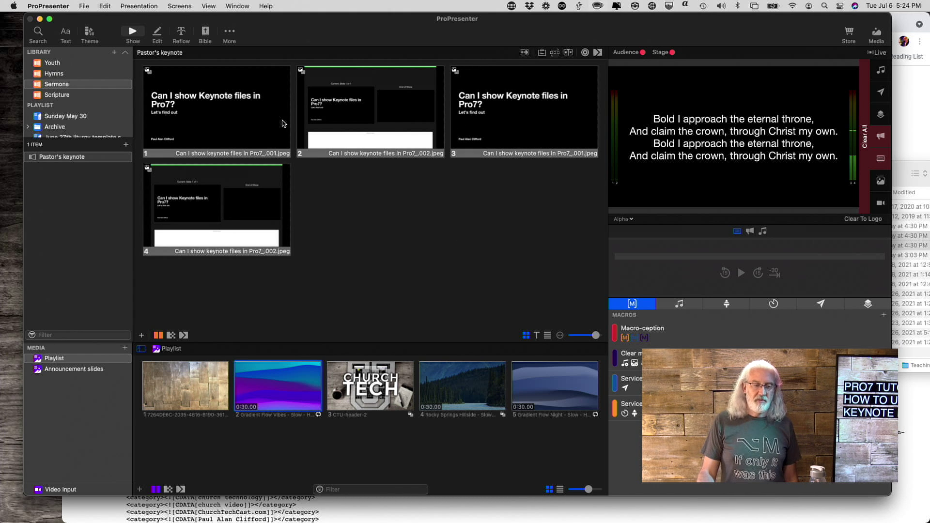
Step: Show slide 1 live, set the output preview to Main out, and advance to slide 2
{"action": "left_click", "coordinate": [267, 108]}
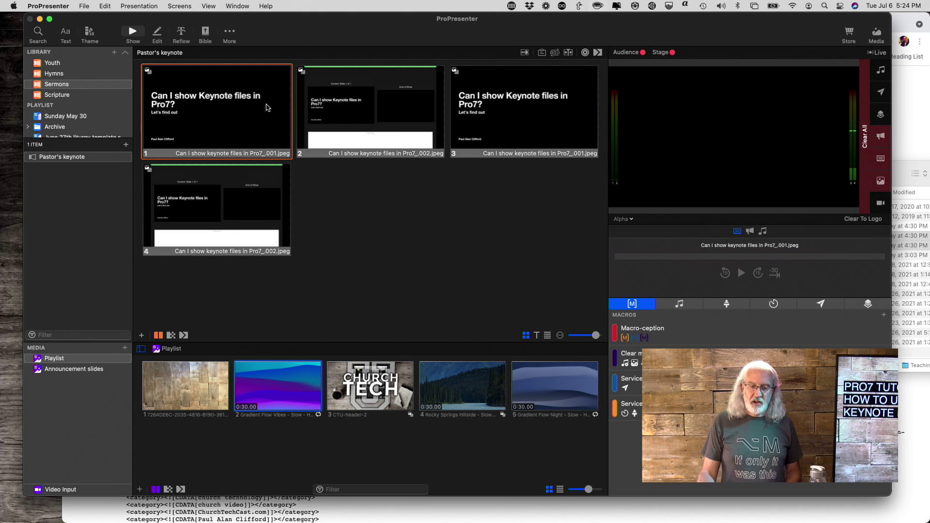
{"action": "left_click", "coordinate": [630, 220]}
{"action": "left_click", "coordinate": [634, 241]}
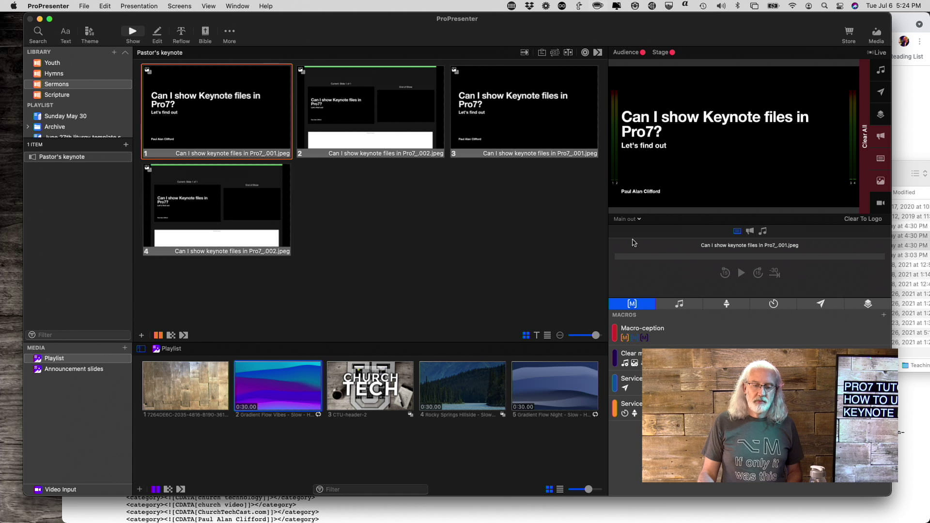
{"action": "key", "text": "Right"}
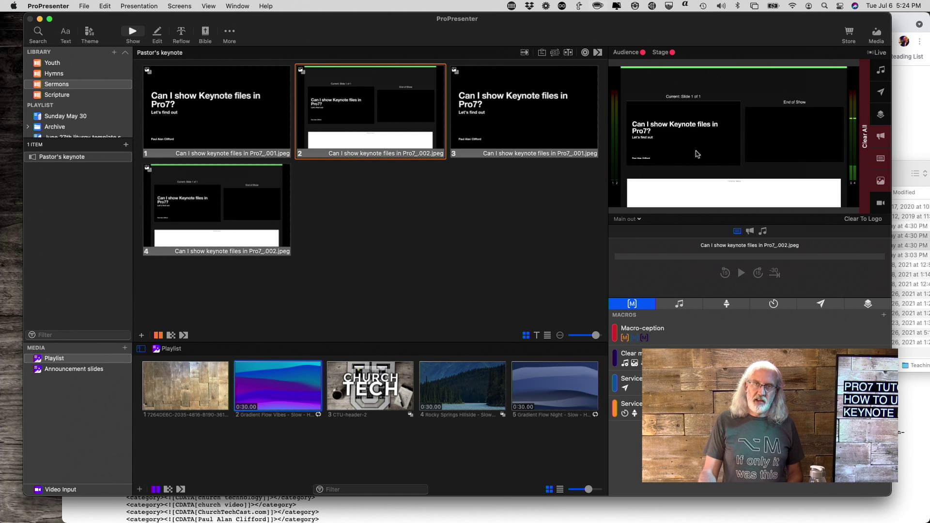